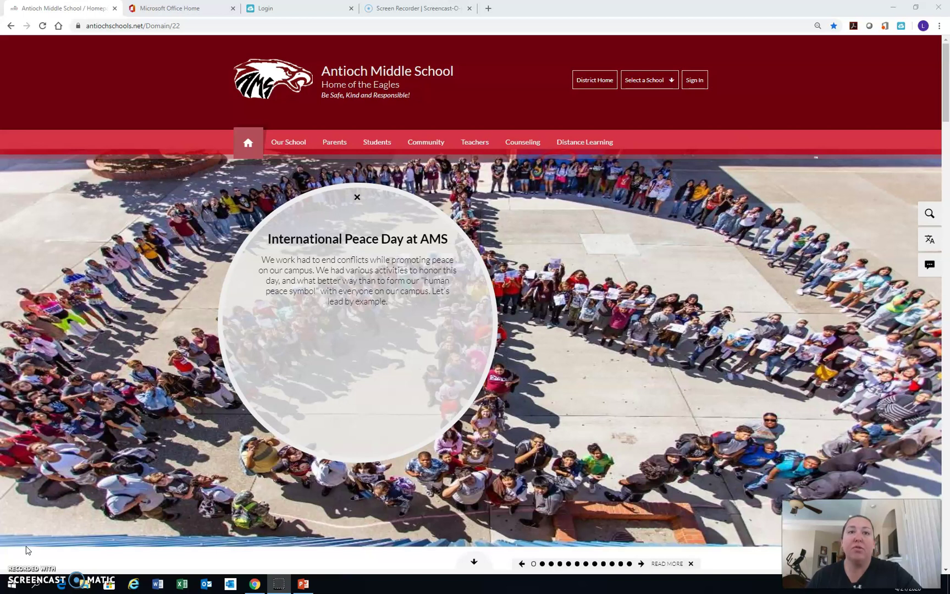
# From the Teachers Directory, open a teacher's ELA Grade 6 page and review its Percy Jackson assignments.
pyautogui.click(474, 141)
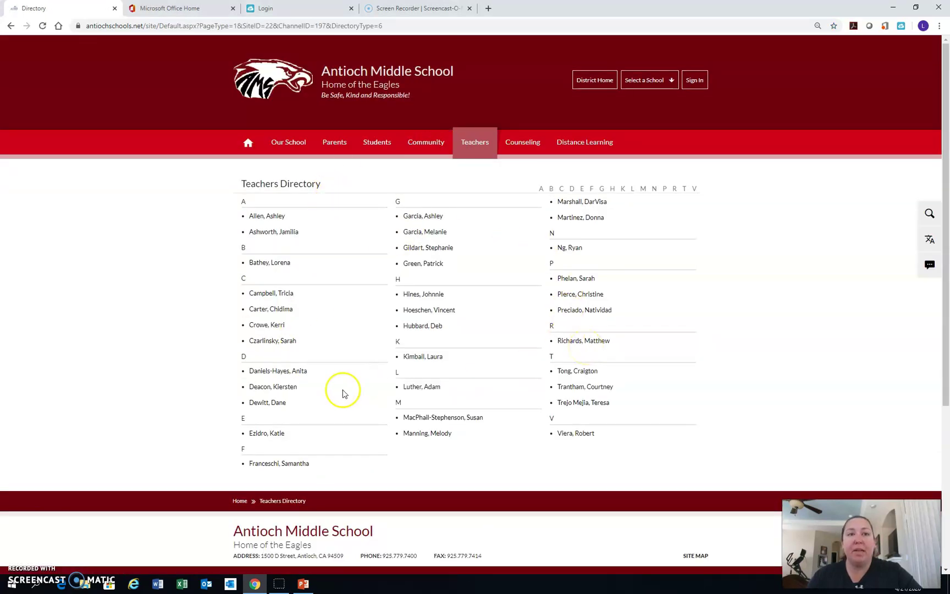
pyautogui.click(275, 386)
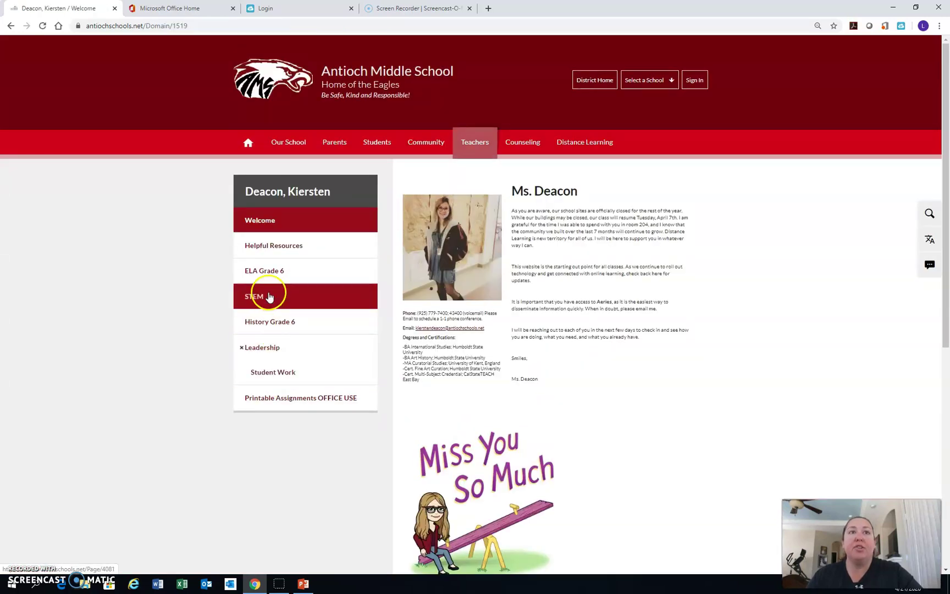
pyautogui.click(270, 271)
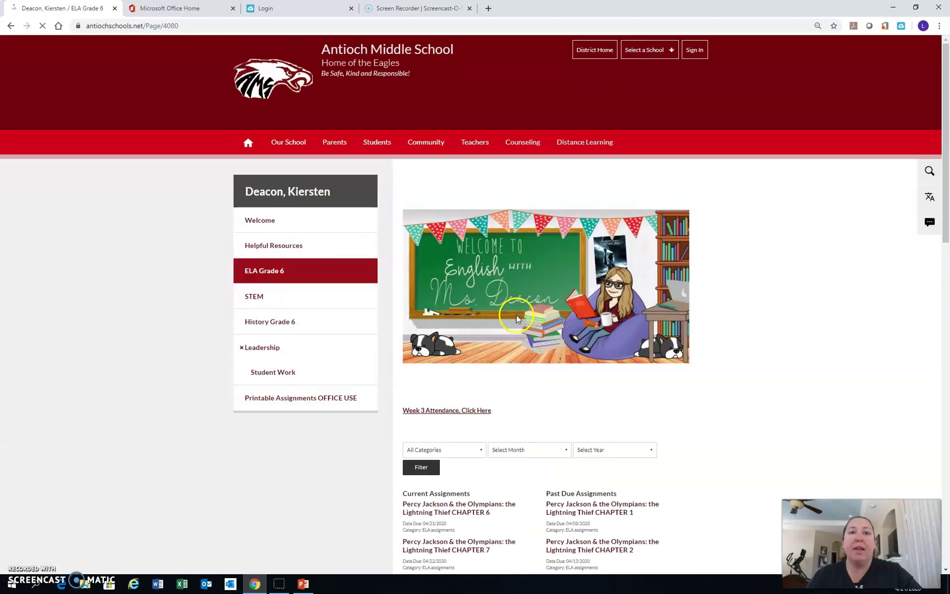
pyautogui.scroll(-9, 517, 317)
pyautogui.scroll(4, 517, 318)
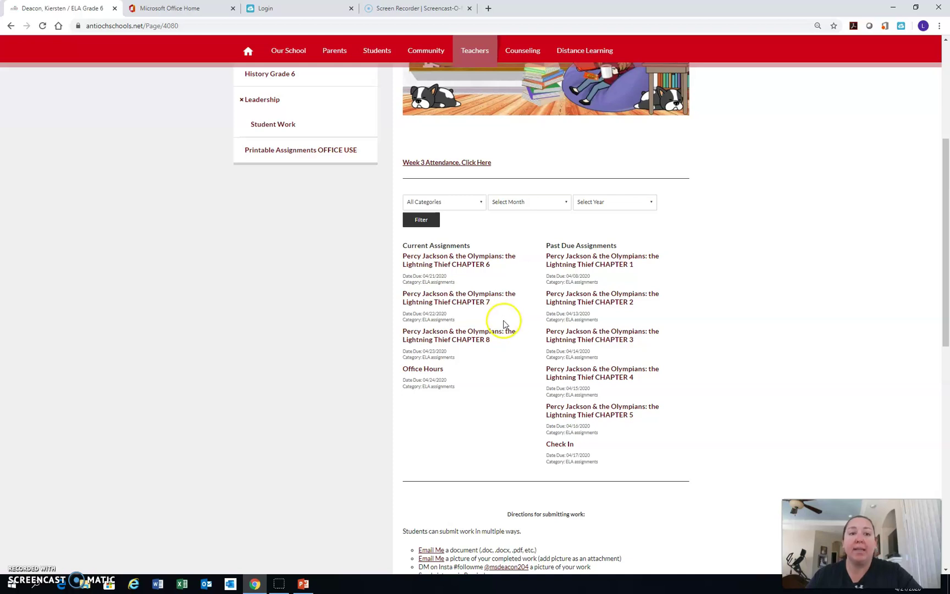
# Play the sign-in presentation from the first slide and advance to the password-change policy slide.
pyautogui.click(303, 581)
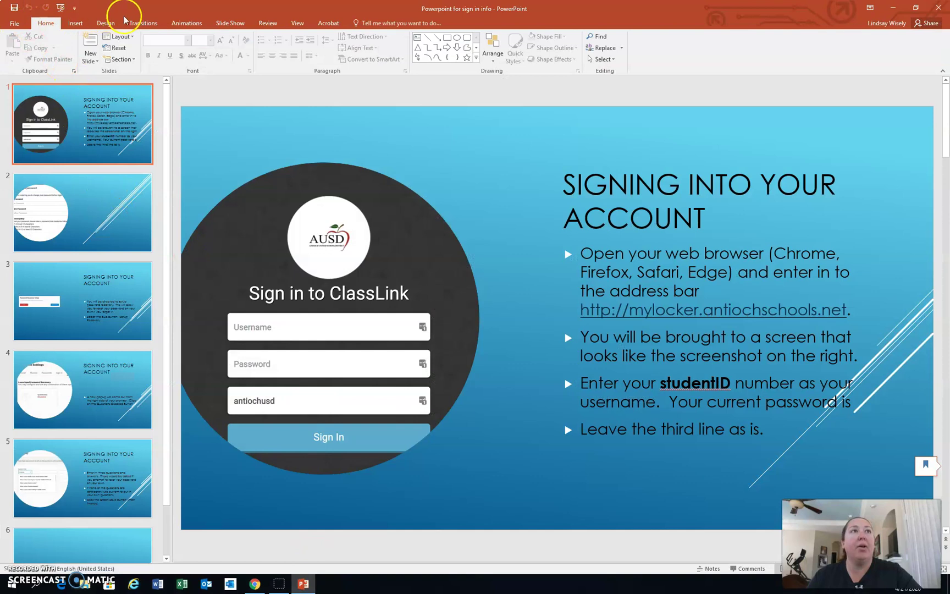
pyautogui.click(220, 23)
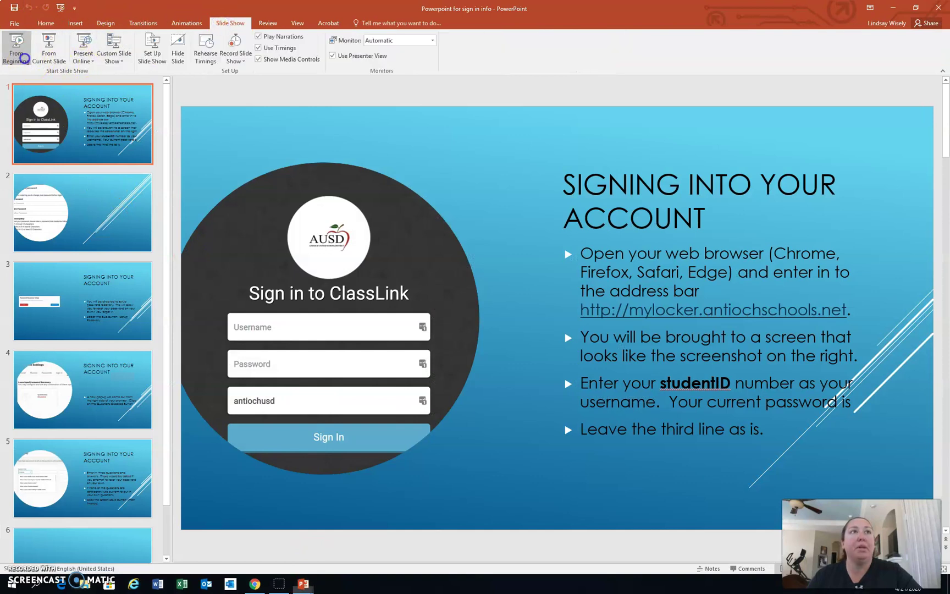
pyautogui.click(22, 55)
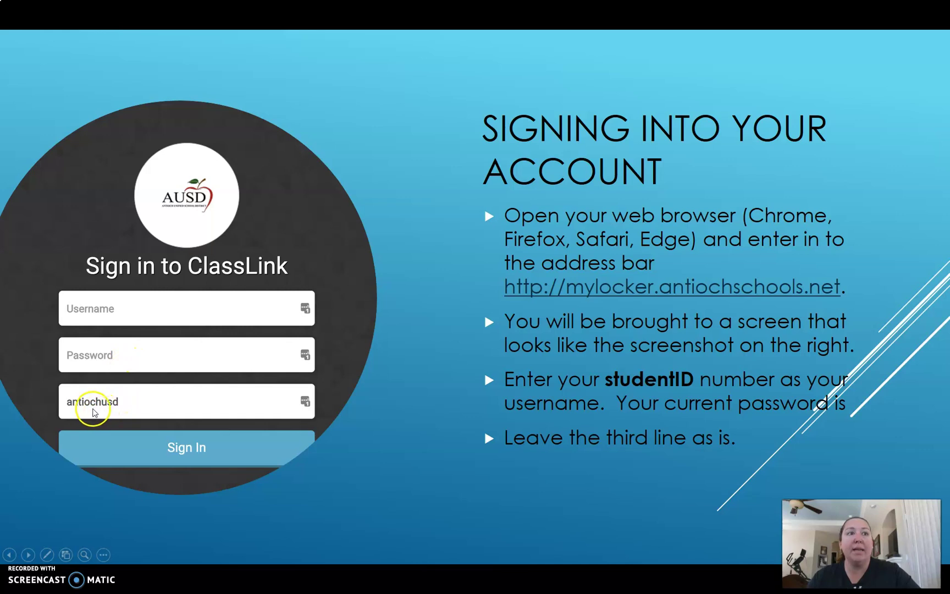
pyautogui.click(188, 440)
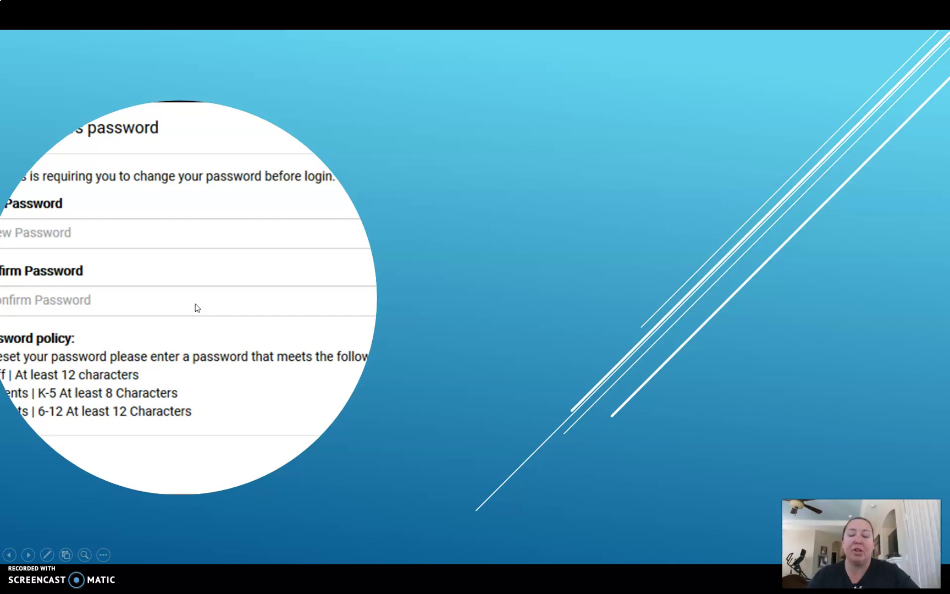
# Advance past the password recovery setup slide to the Questions Disabled settings slide.
pyautogui.click(196, 304)
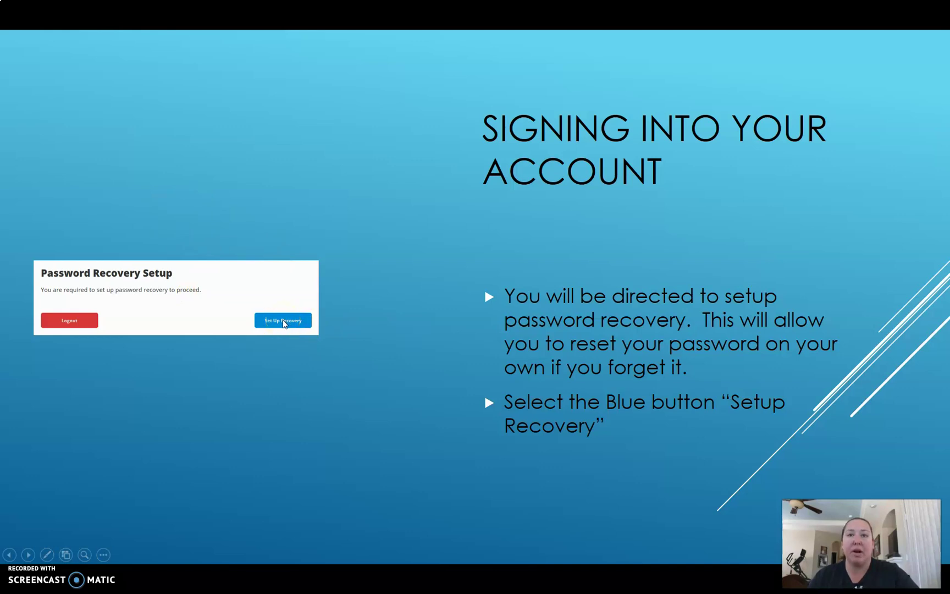
pyautogui.click(297, 311)
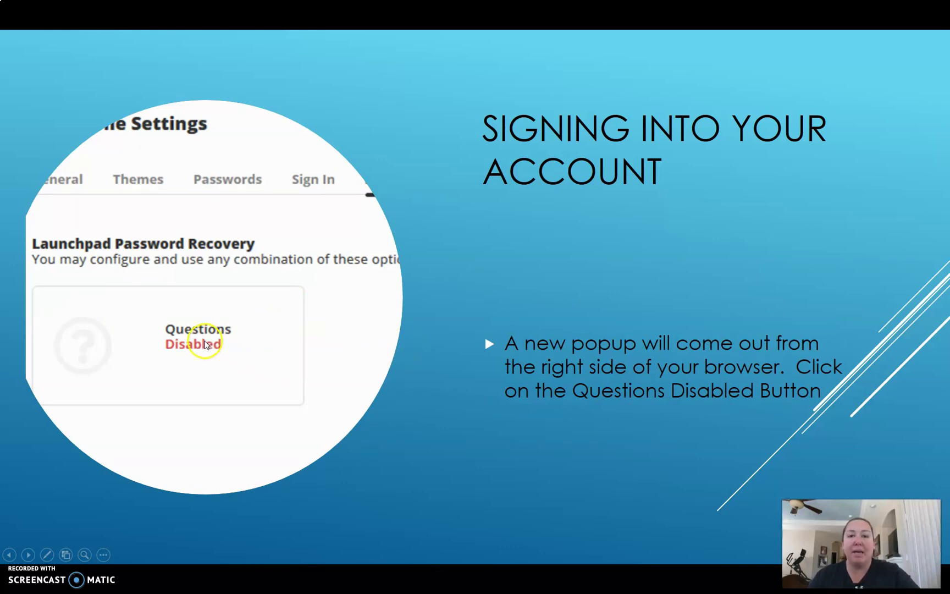
# Advance through the security-questions slide to the blank slide, then exit the slide show.
pyautogui.click(204, 344)
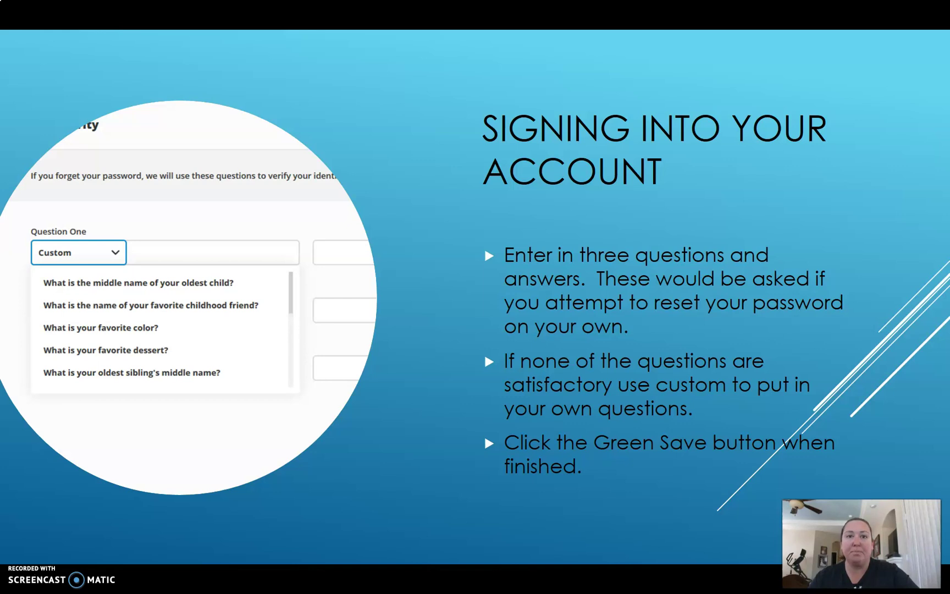
pyautogui.press('Right')
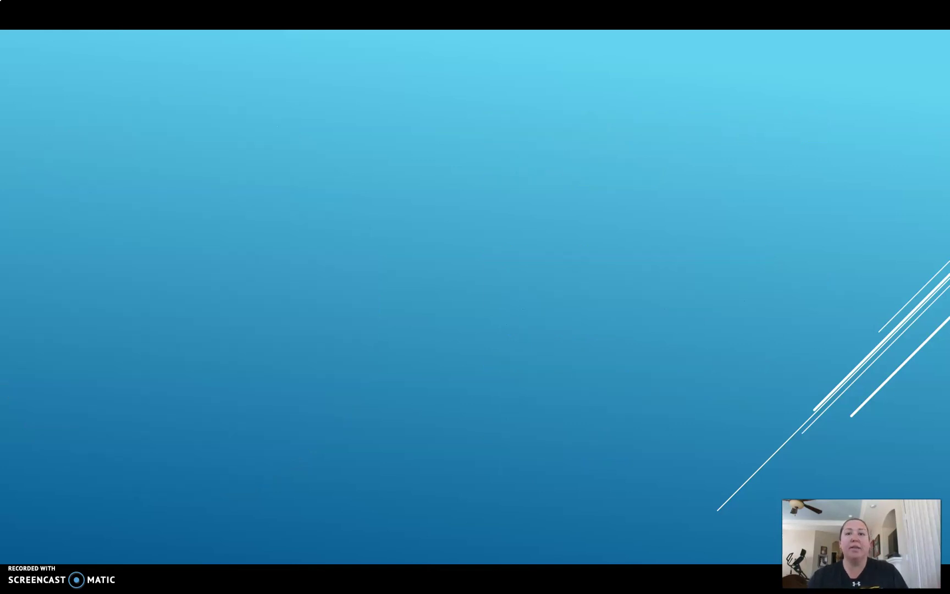
pyautogui.press('Escape')
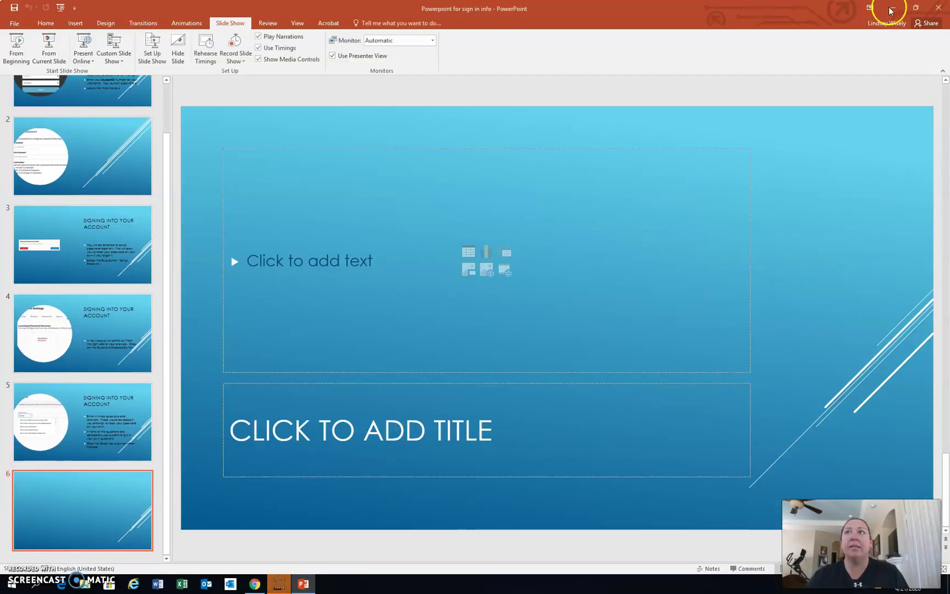
# Minimize PowerPoint and sign in on the AUSD ClassLink page with the user's username and password.
pyautogui.click(894, 7)
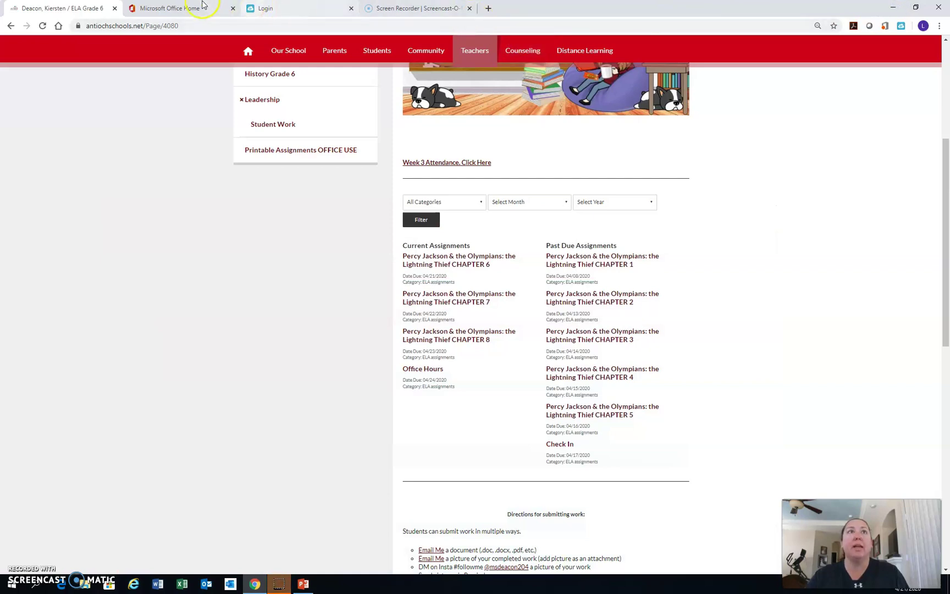
pyautogui.click(291, 9)
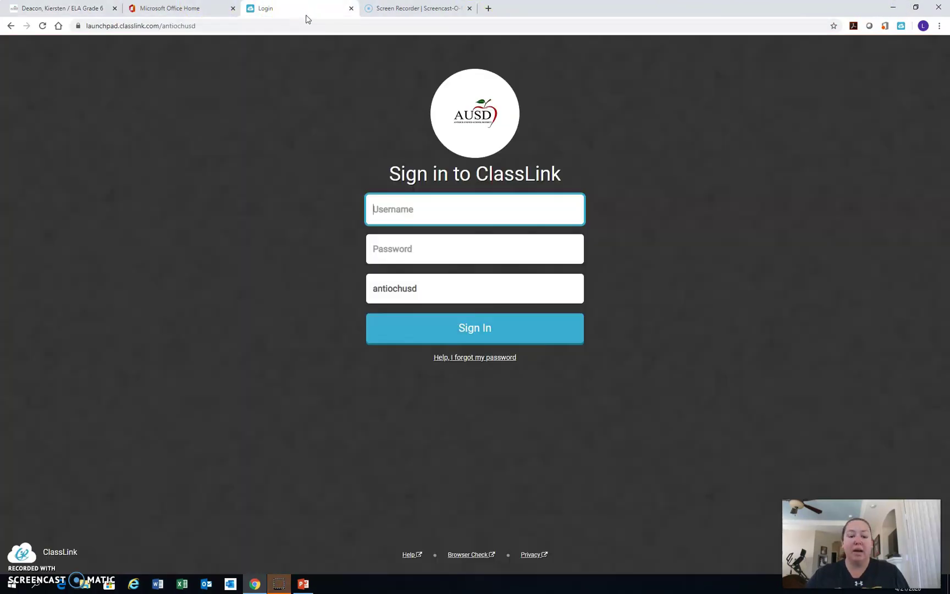
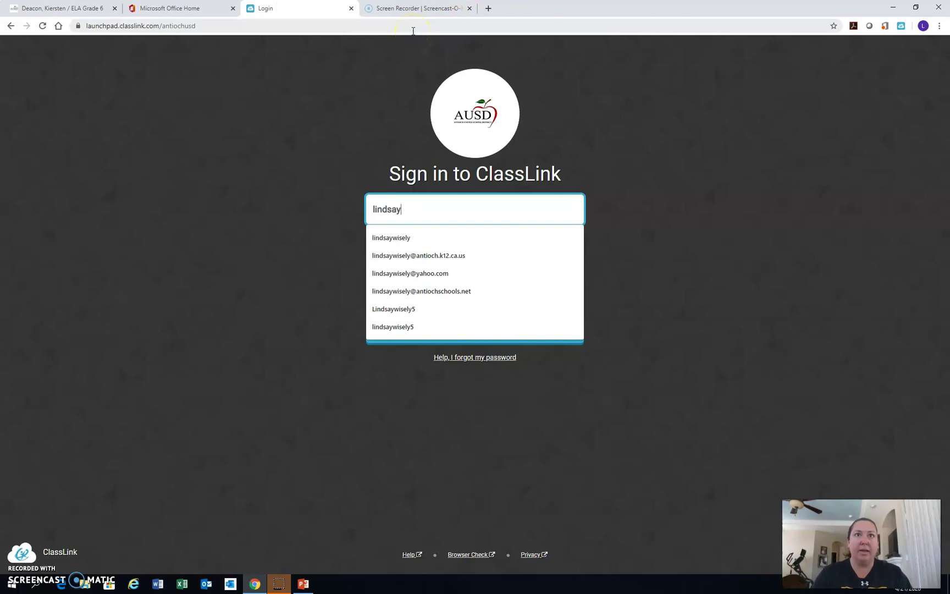
pyautogui.press('Tab')
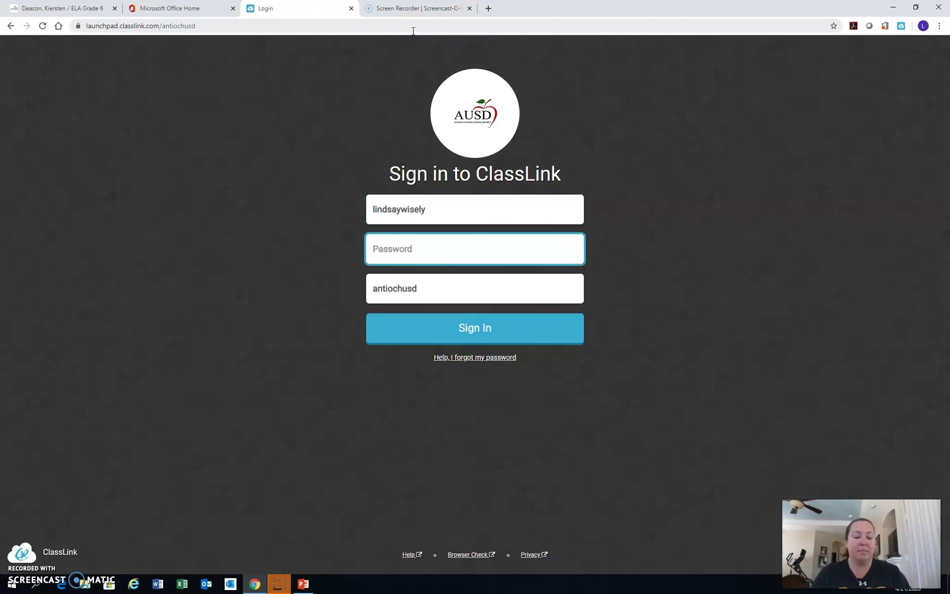
pyautogui.write('••••••••••••')
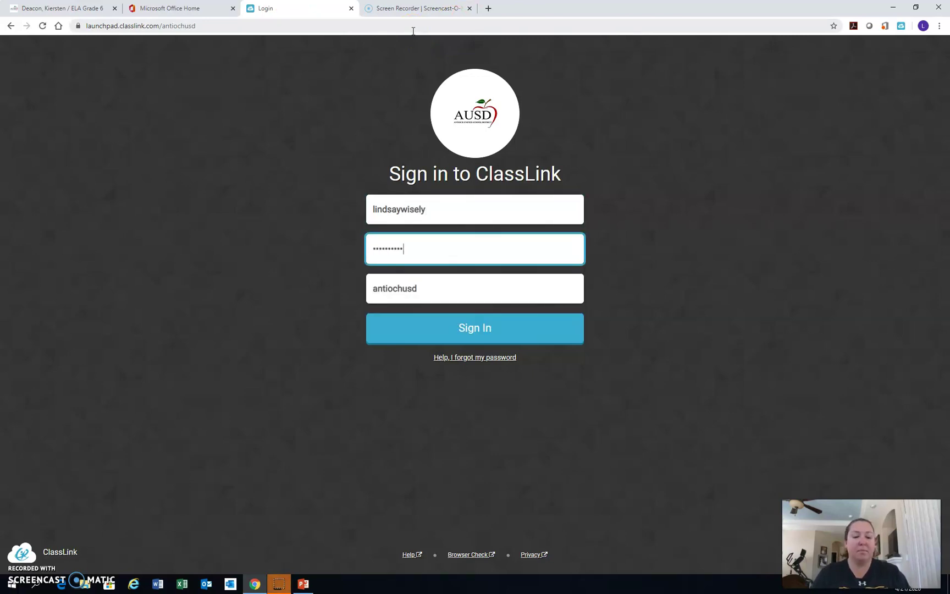
pyautogui.write('•')
pyautogui.press('Return')
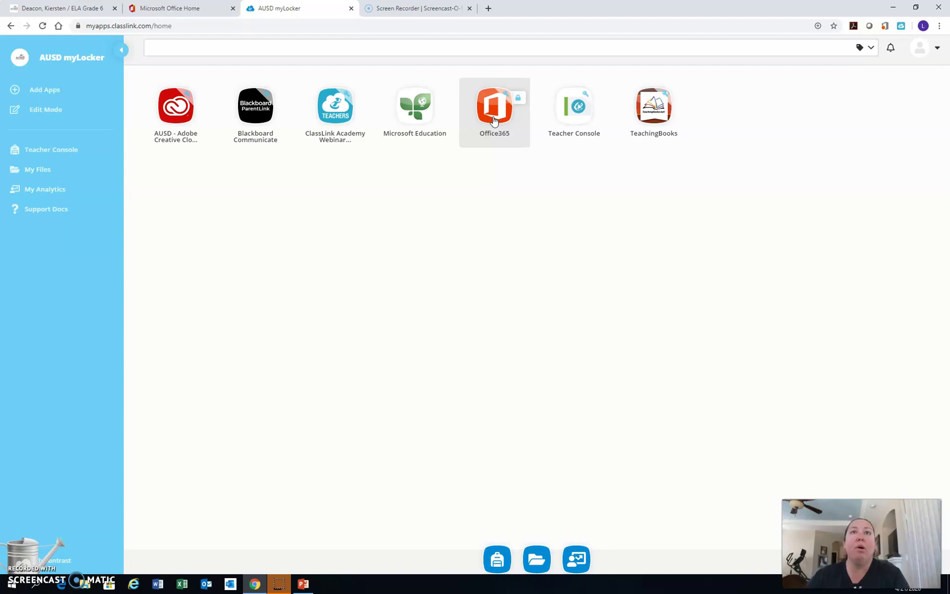
# Launch the Office365 tile from myLocker and switch to the Microsoft Office Home page.
pyautogui.click(489, 110)
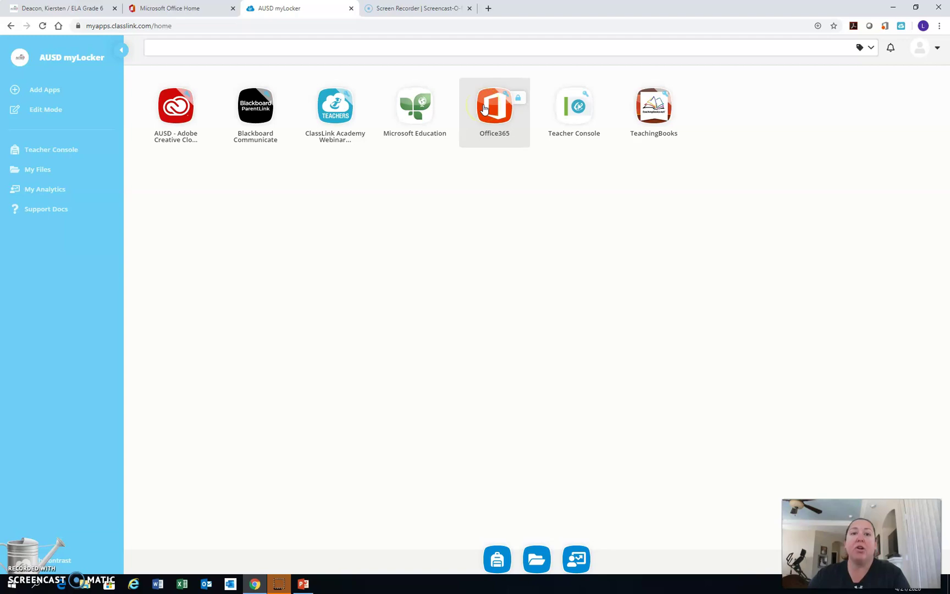
pyautogui.click(491, 106)
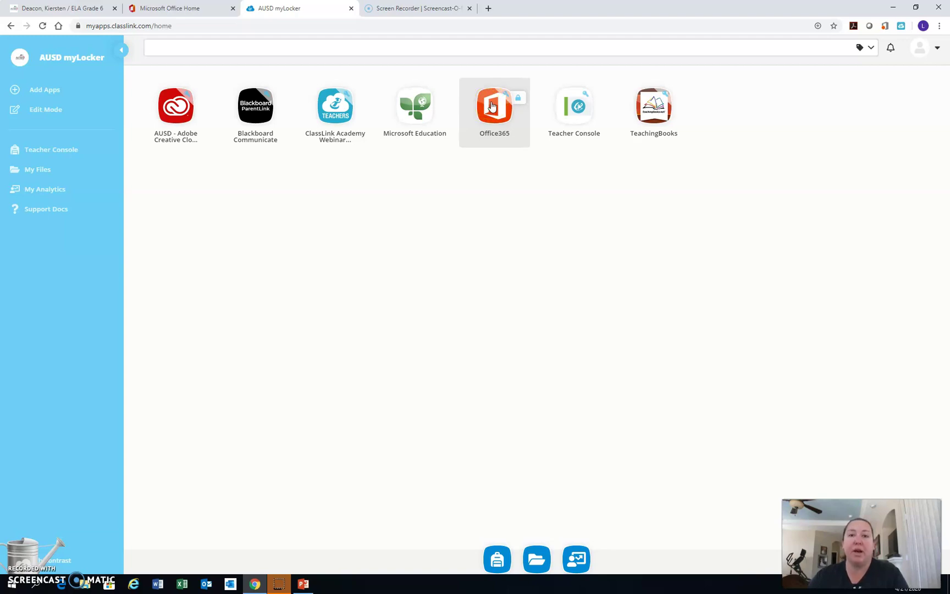
pyautogui.click(492, 110)
pyautogui.click(497, 109)
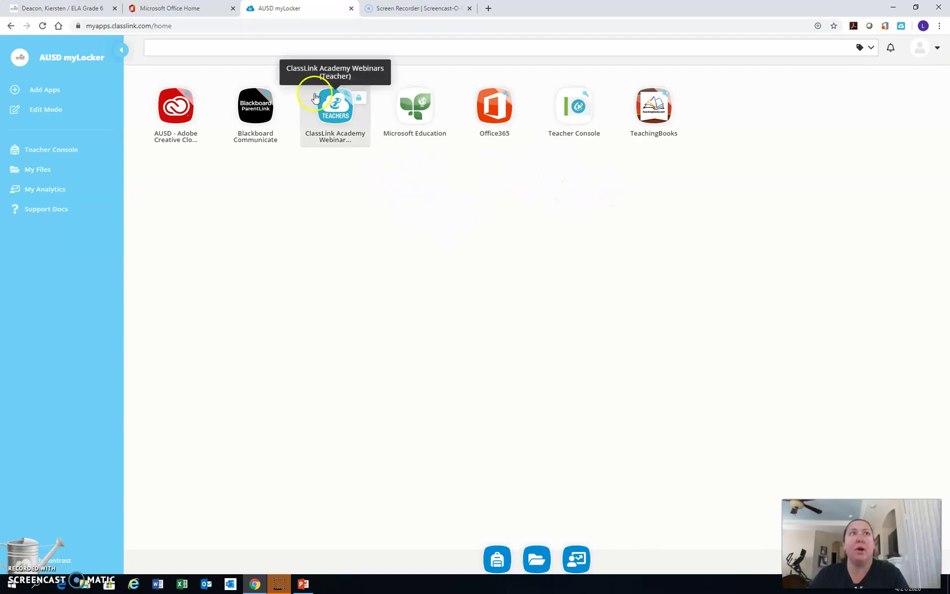
pyautogui.click(181, 9)
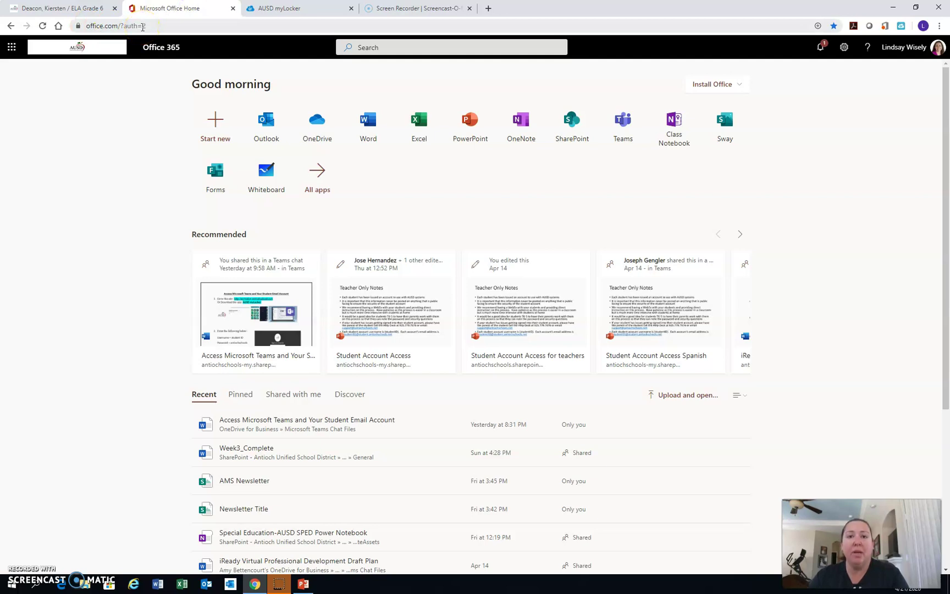
pyautogui.click(189, 44)
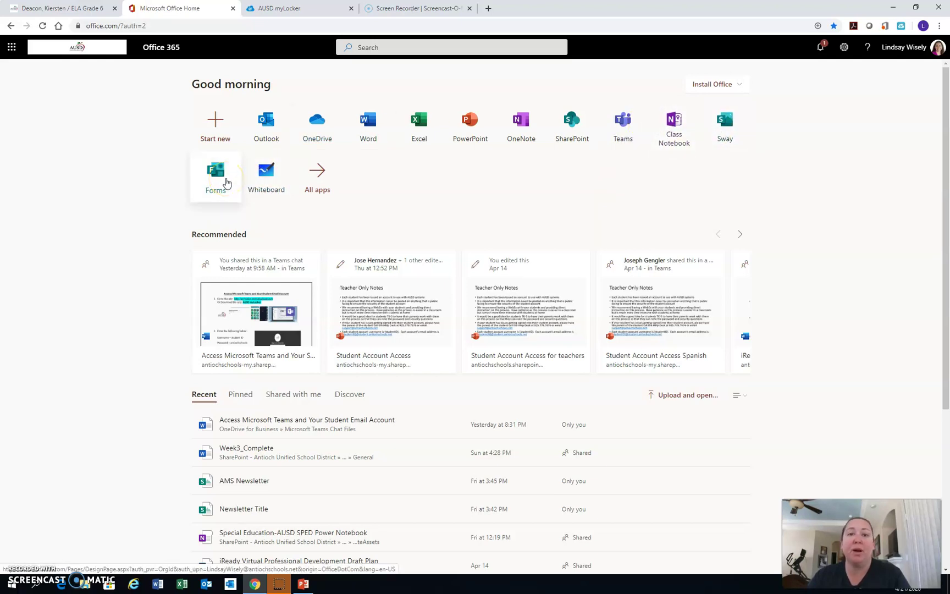
# Point out the Forms and Whiteboard app tiles on the Office 365 home page.
pyautogui.click(230, 185)
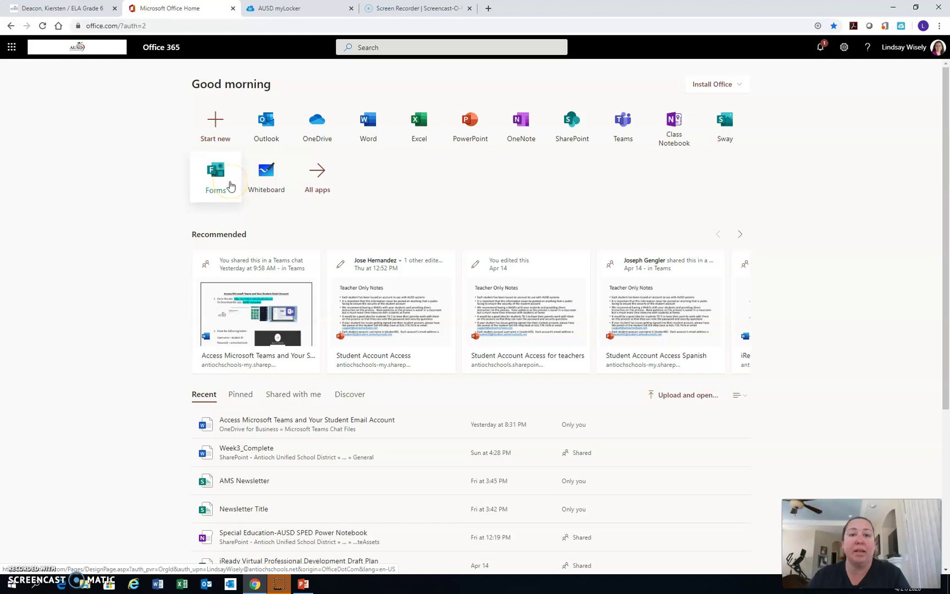
pyautogui.click(228, 190)
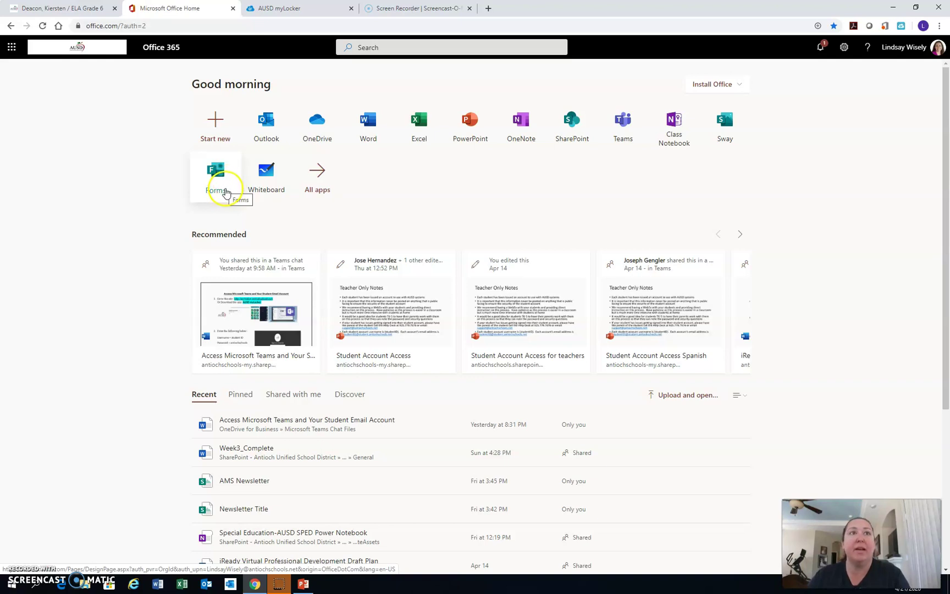
pyautogui.click(269, 184)
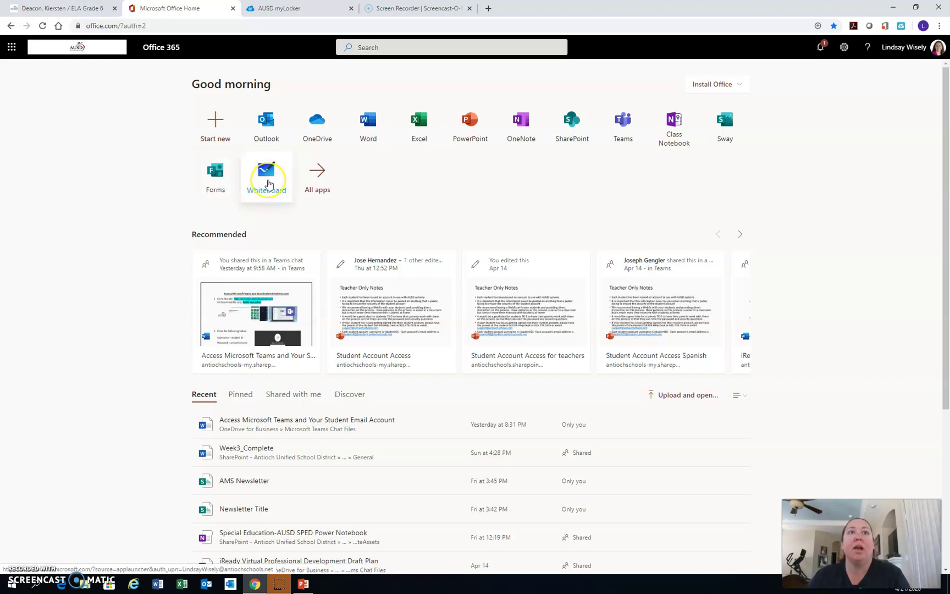
pyautogui.click(456, 204)
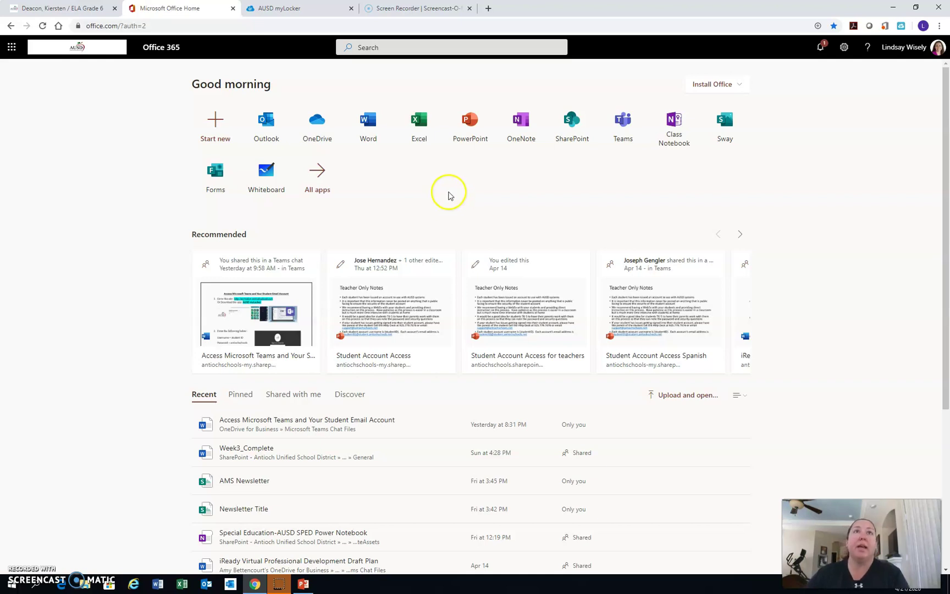
# From the ELA Grade 6 tab, open the school home page and scroll through upcoming events and AMS News.
pyautogui.click(70, 9)
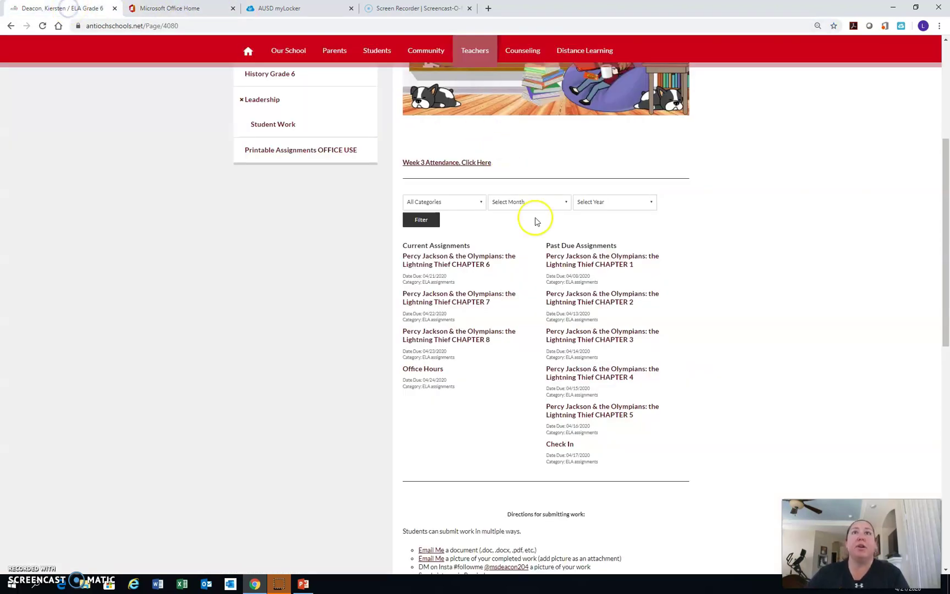
pyautogui.scroll(4, 534, 219)
pyautogui.click(249, 143)
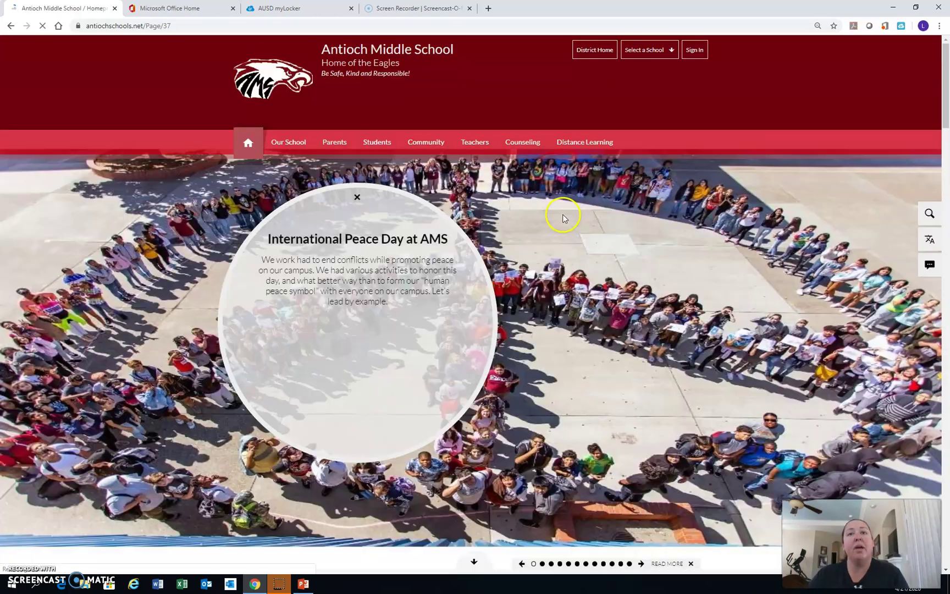
pyautogui.scroll(-6, 567, 219)
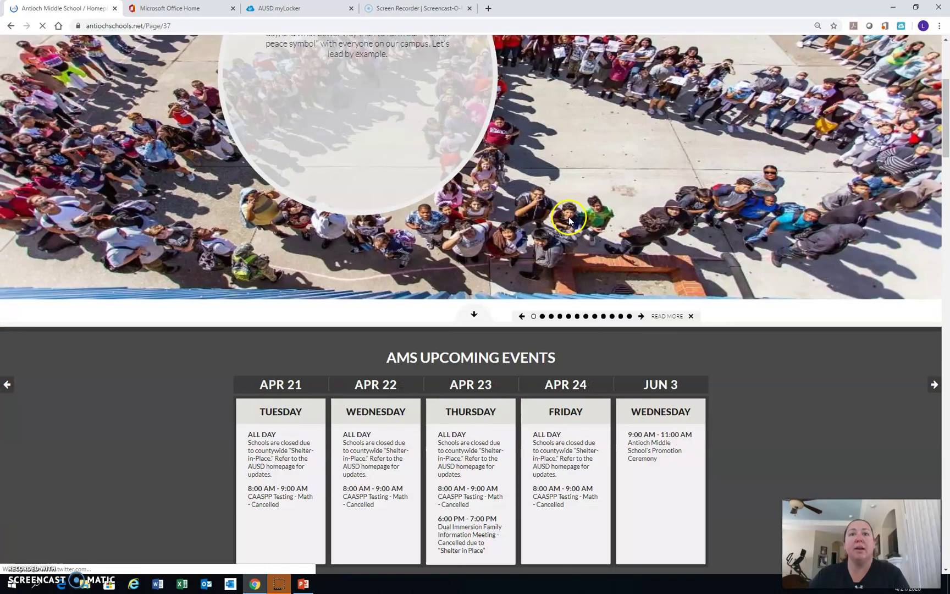
pyautogui.scroll(-12, 569, 221)
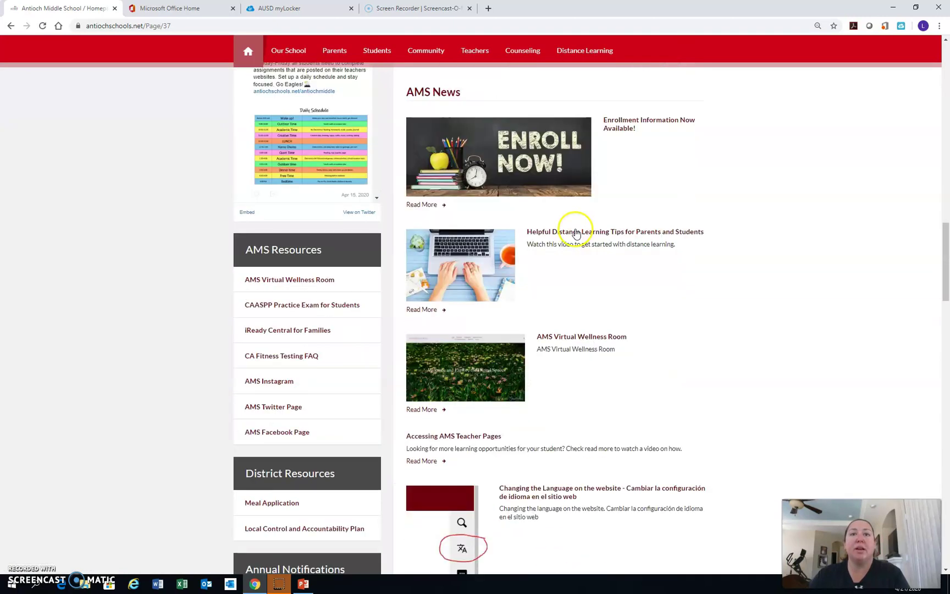
pyautogui.scroll(3, 569, 231)
pyautogui.scroll(1, 569, 236)
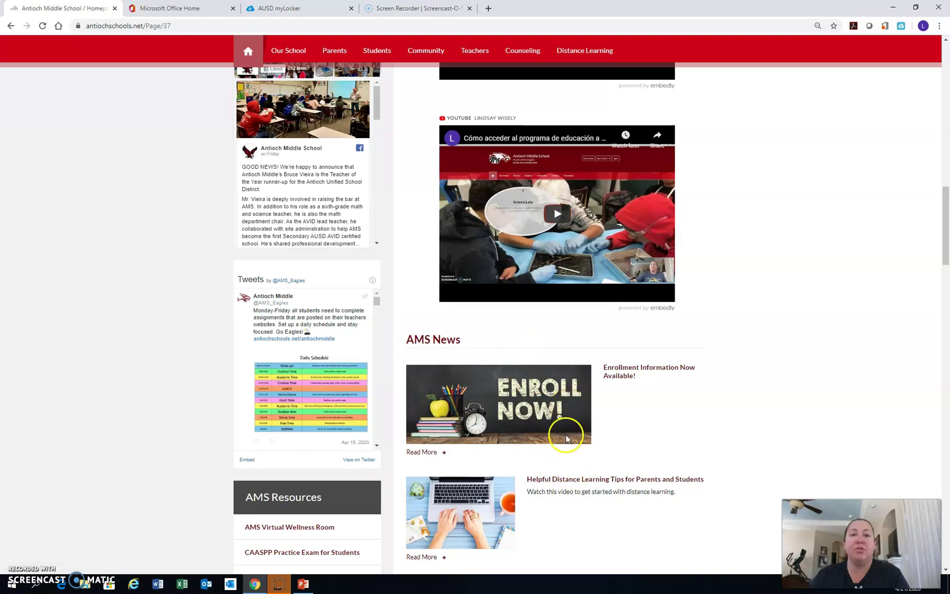
pyautogui.scroll(-5, 744, 422)
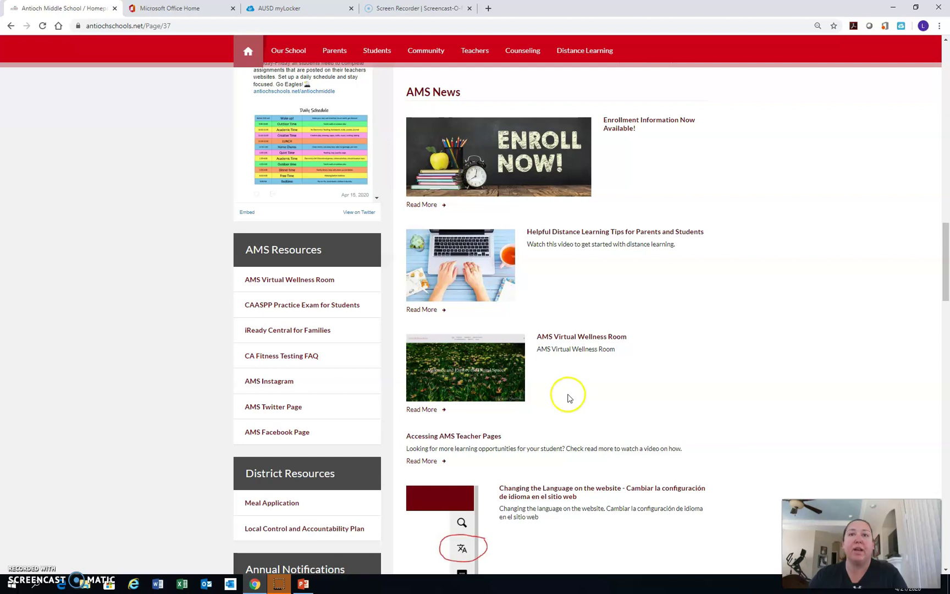
pyautogui.scroll(15, 569, 396)
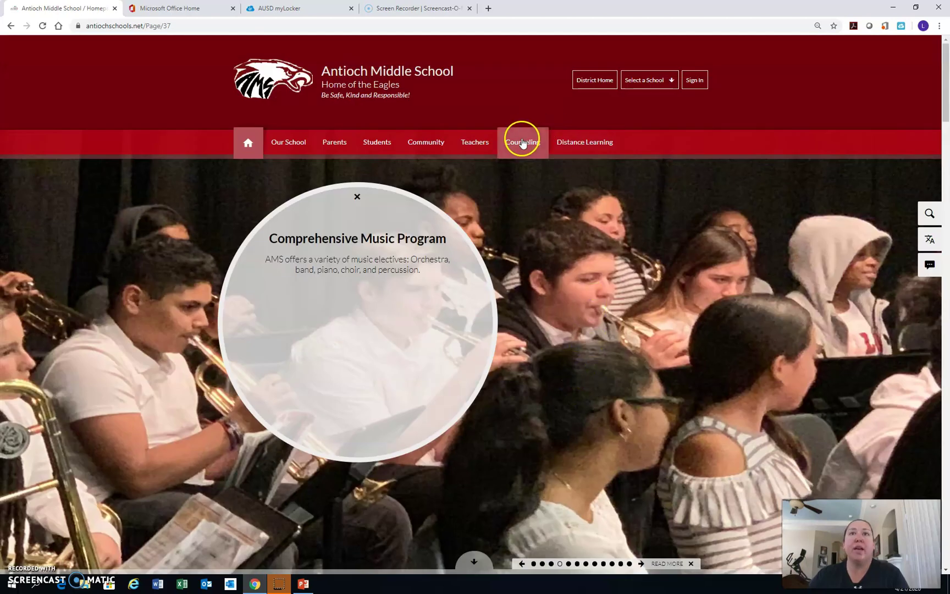
# Open Counseling, expand the counselor's card, and view all nine Counseling Link Library resources.
pyautogui.click(522, 143)
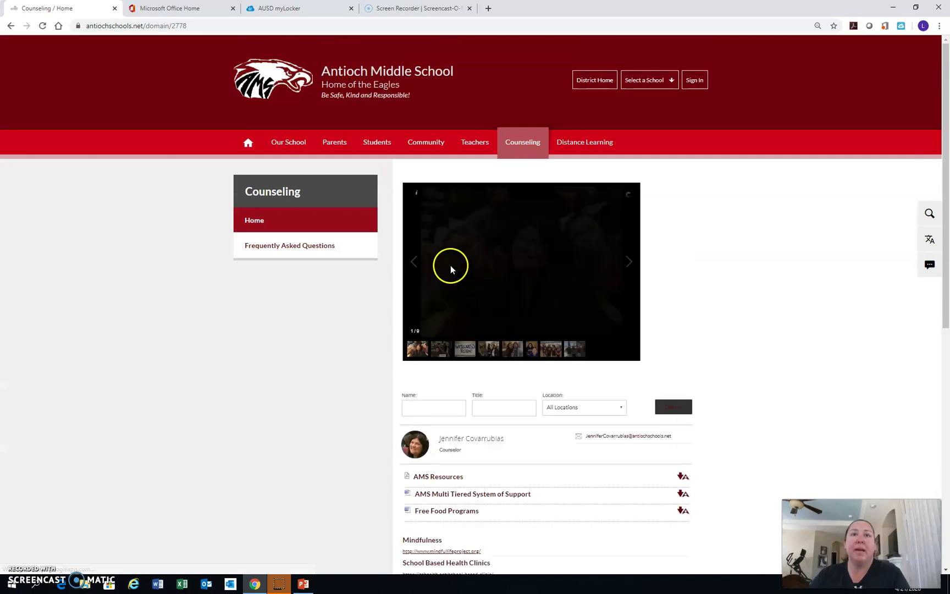
pyautogui.scroll(-5, 498, 403)
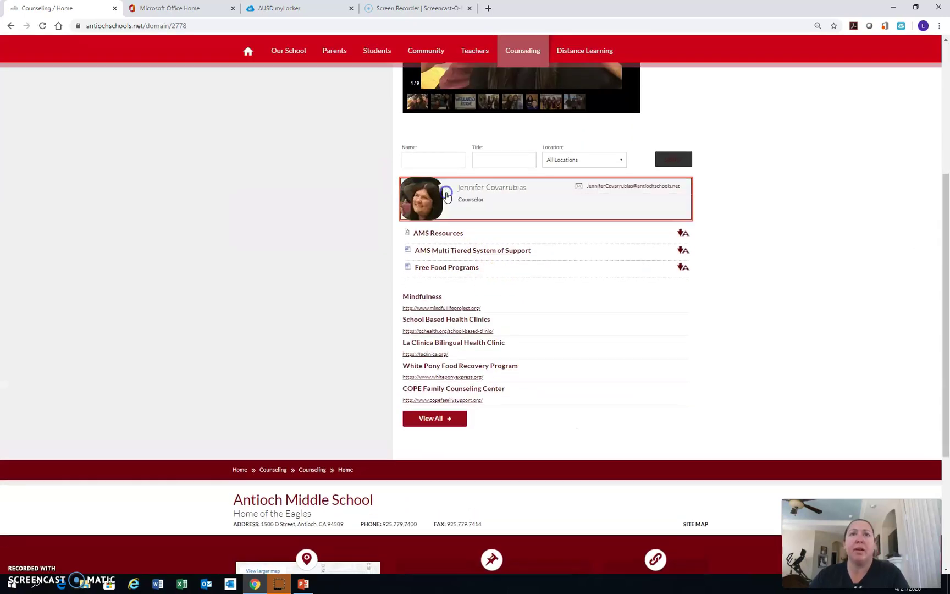
pyautogui.click(447, 195)
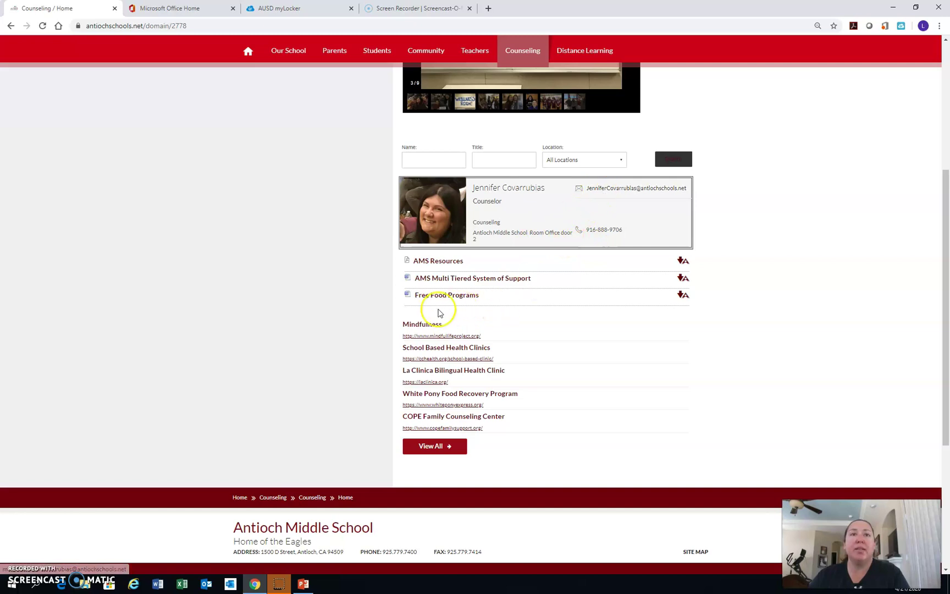
pyautogui.click(436, 449)
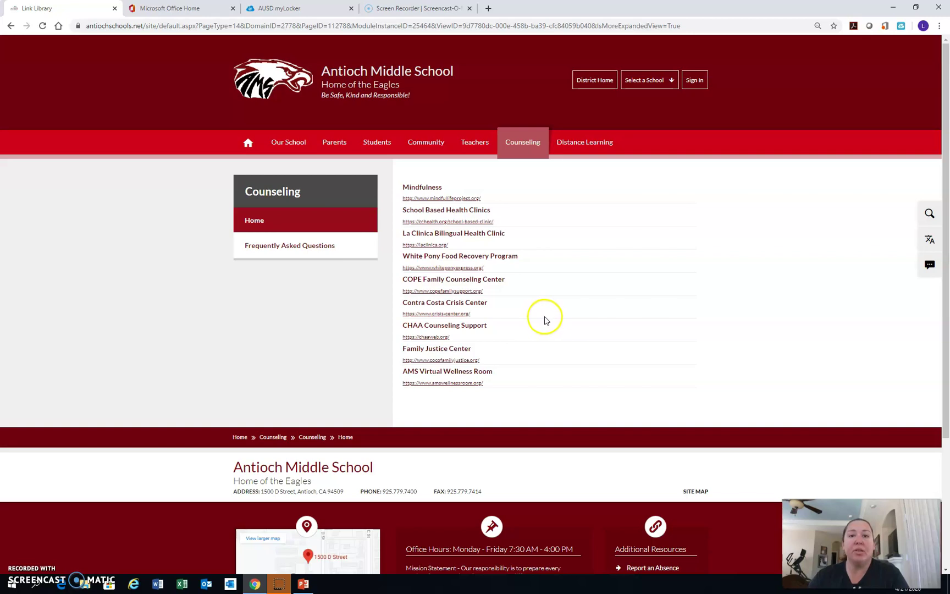
pyautogui.click(591, 316)
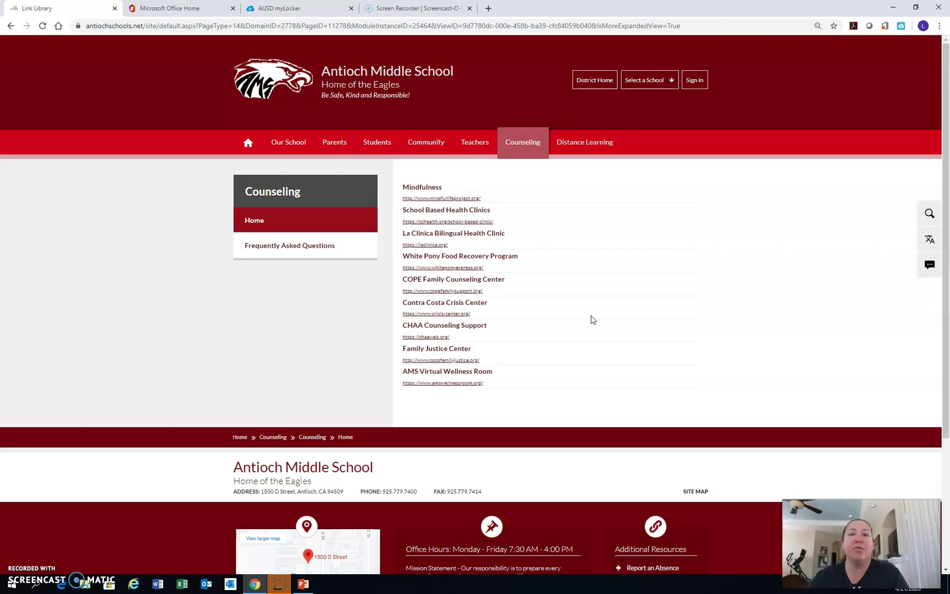
# Go from the counseling links through the AUSD myLocker tab back to Microsoft Office Home.
pyautogui.click(305, 9)
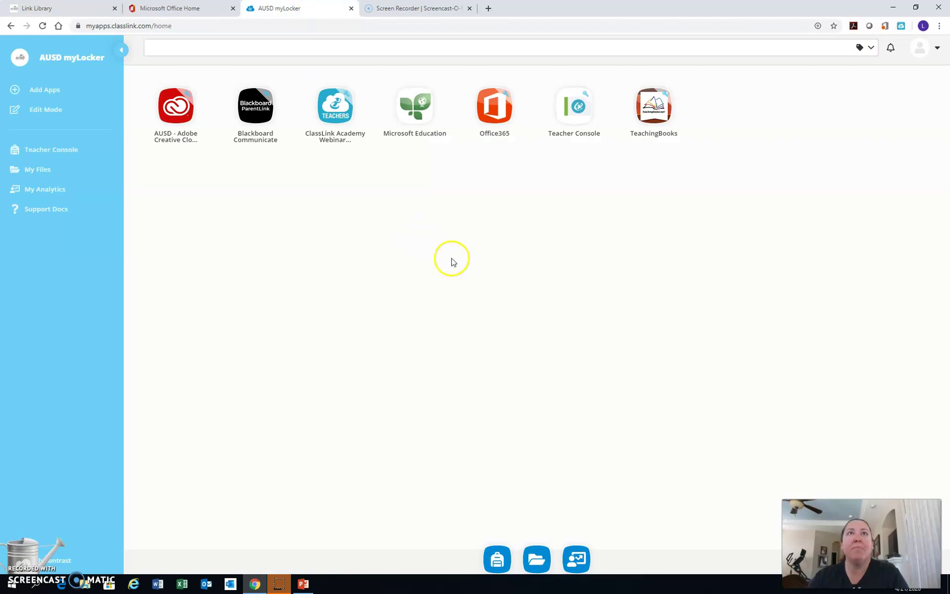
pyautogui.click(182, 9)
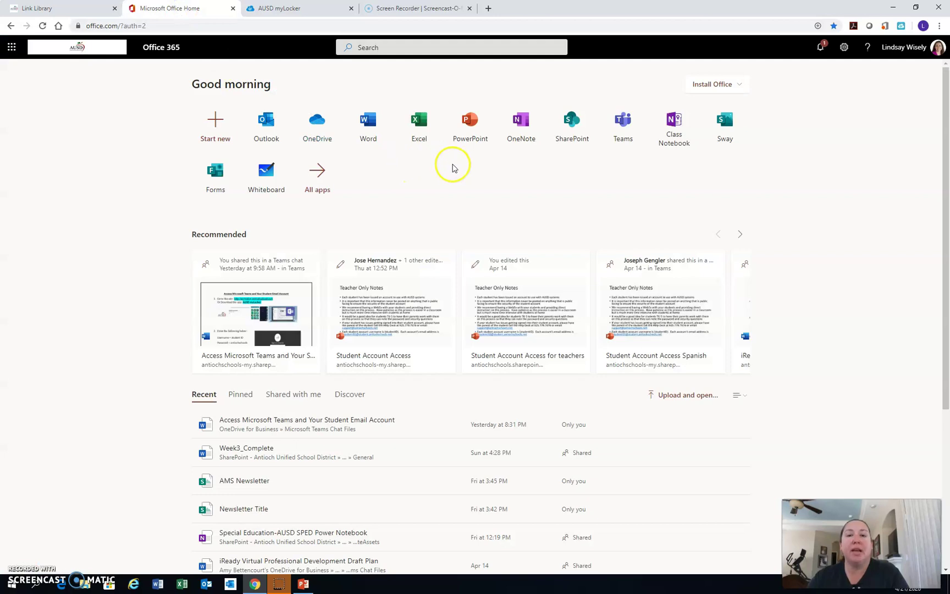